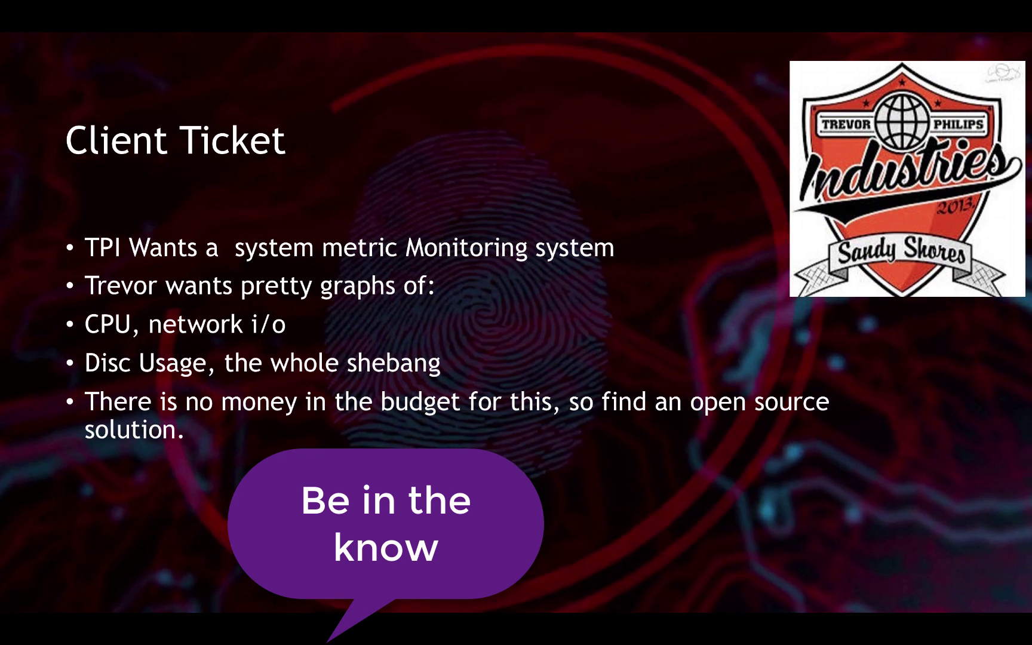
Advance from the Client Ticket slide to the Grafana Windows Host Overview dashboard slide.
key("Right")
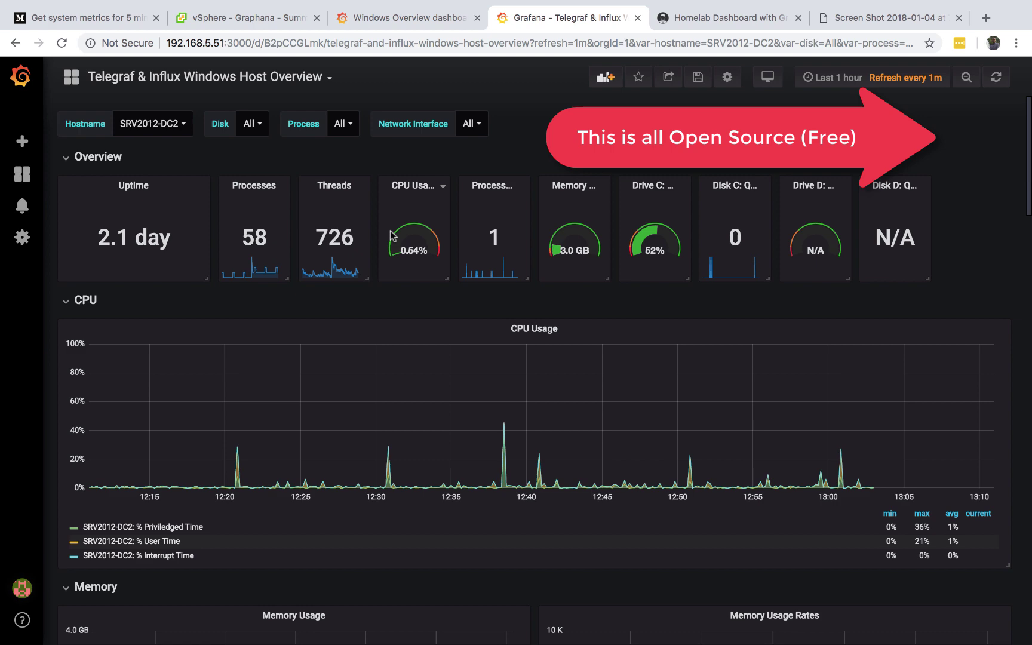
scroll(392, 234, "down", 7)
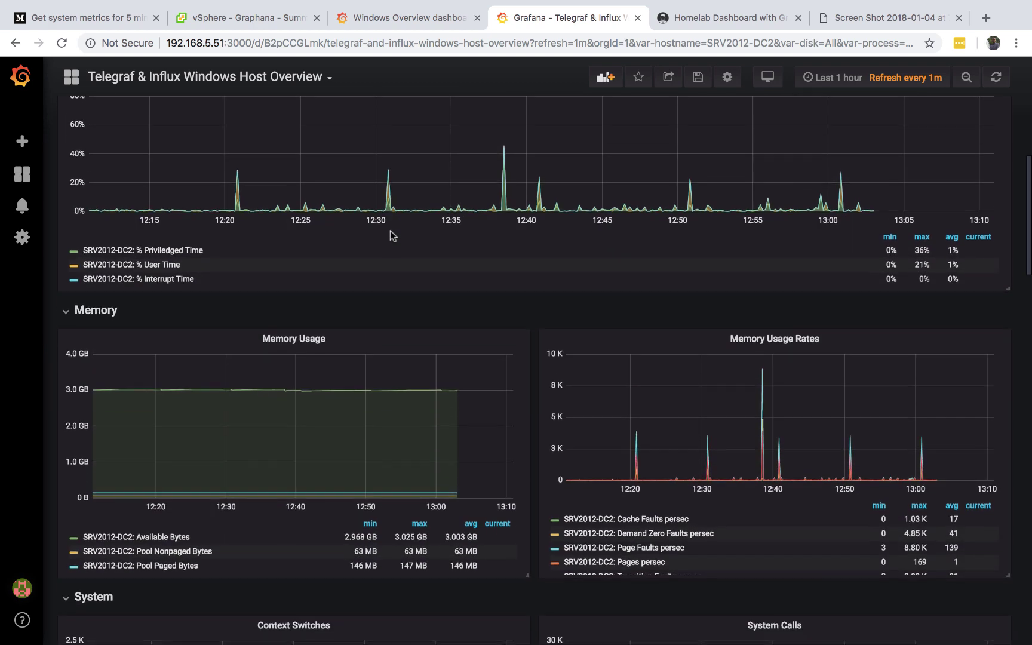
scroll(391, 233, "down", 4)
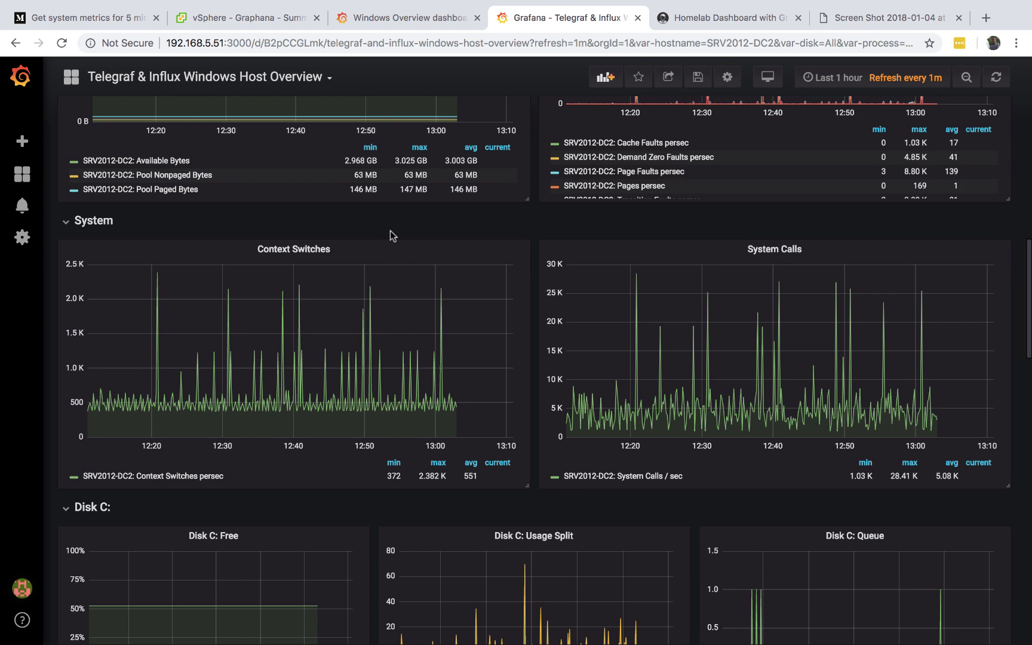
scroll(389, 230, "down", 3)
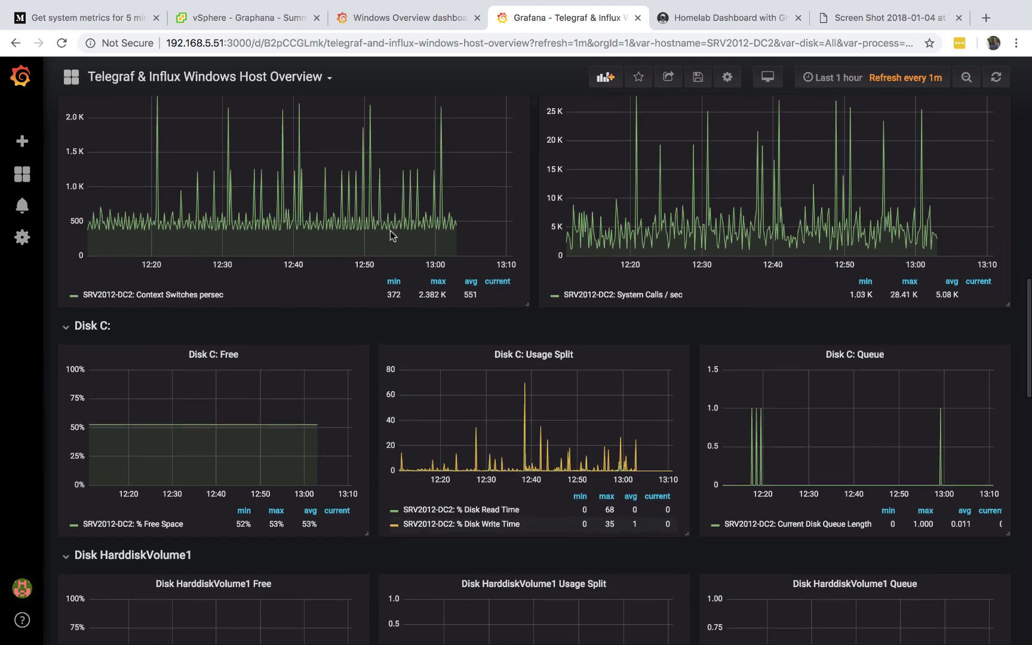
scroll(390, 232, "down", 2)
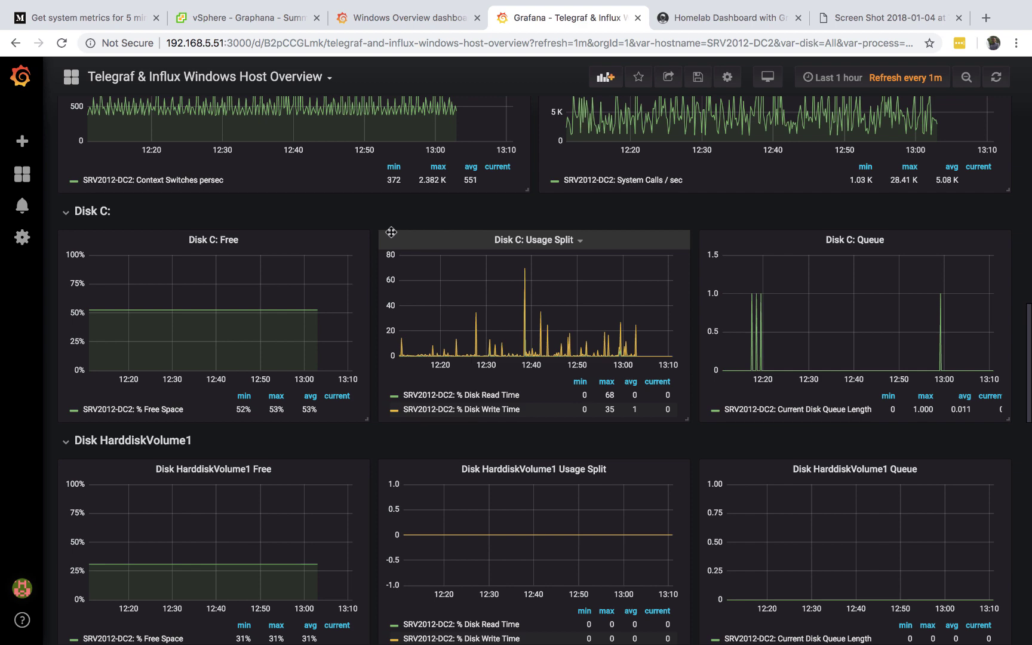
scroll(391, 233, "down", 1)
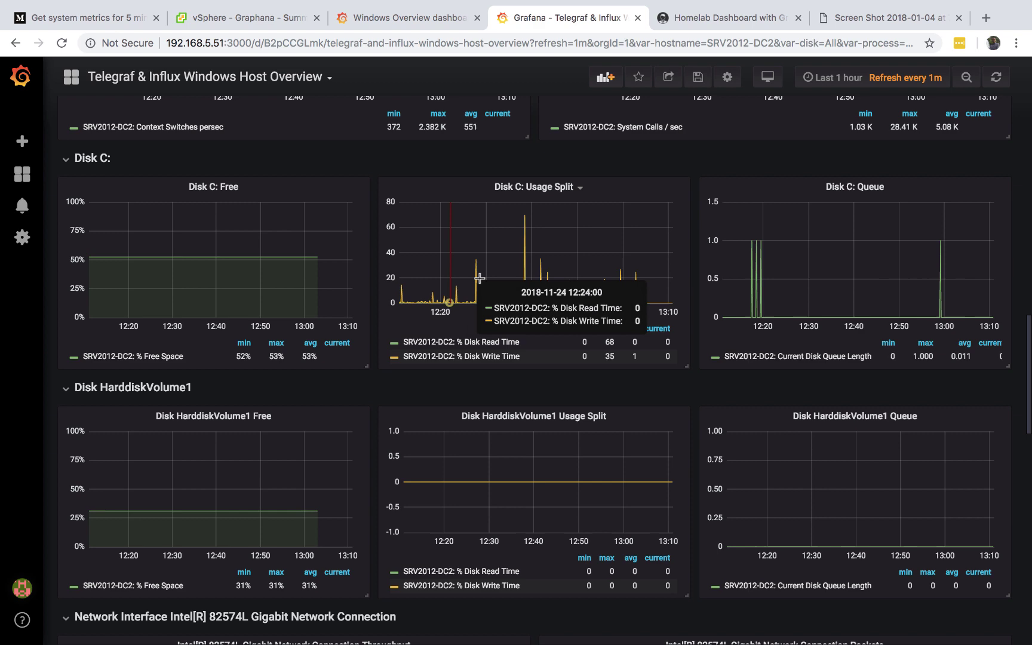
scroll(505, 286, "down", 5)
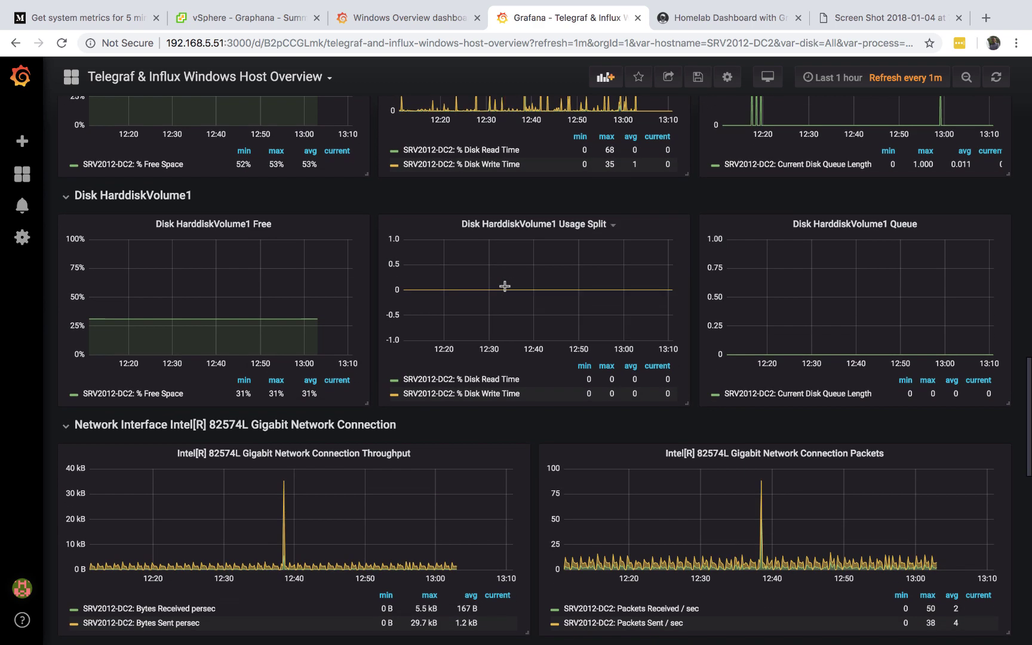
scroll(505, 286, "down", 2)
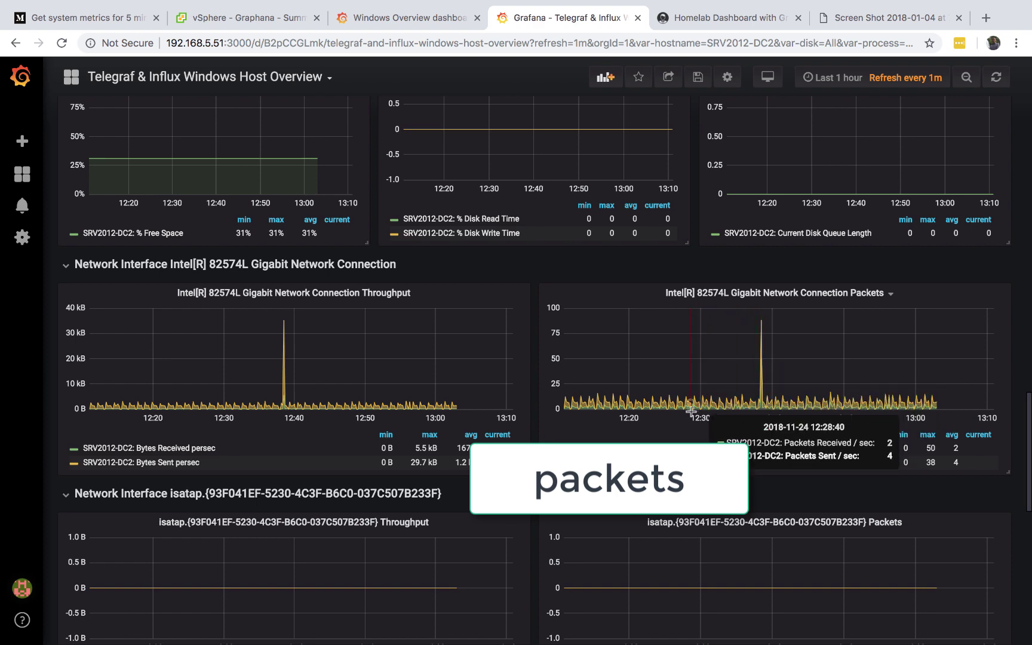
scroll(691, 411, "down", 8)
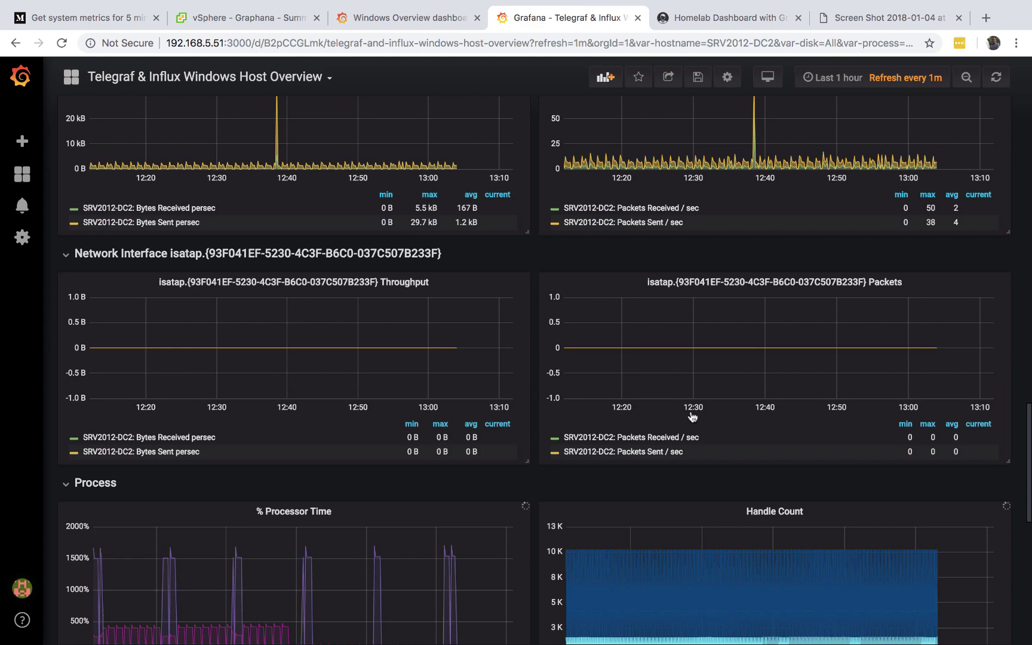
scroll(691, 411, "down", 3)
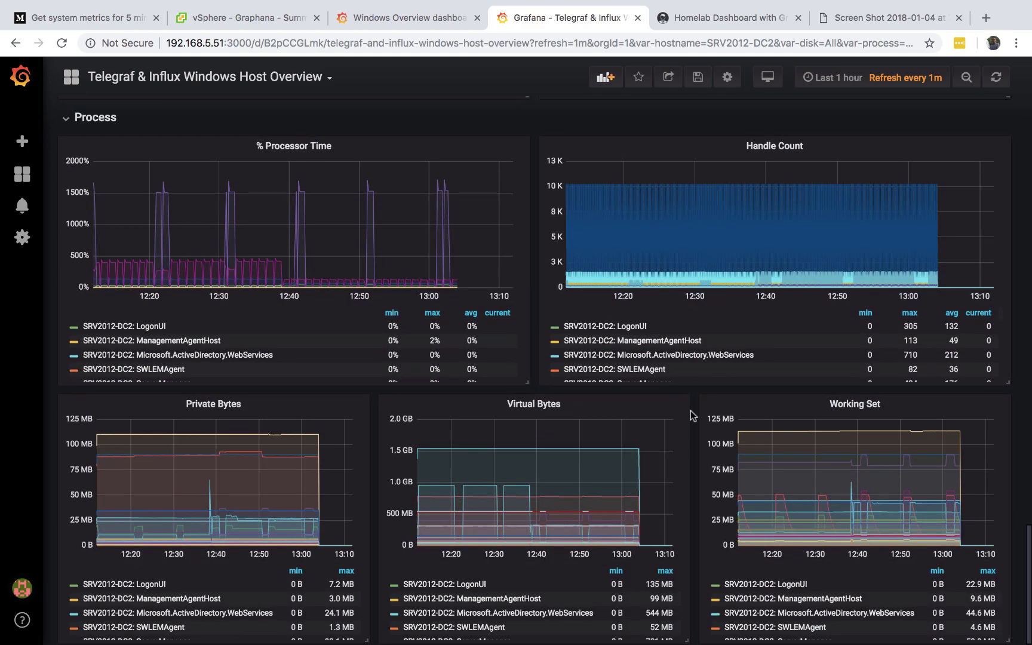
scroll(691, 412, "up", 20)
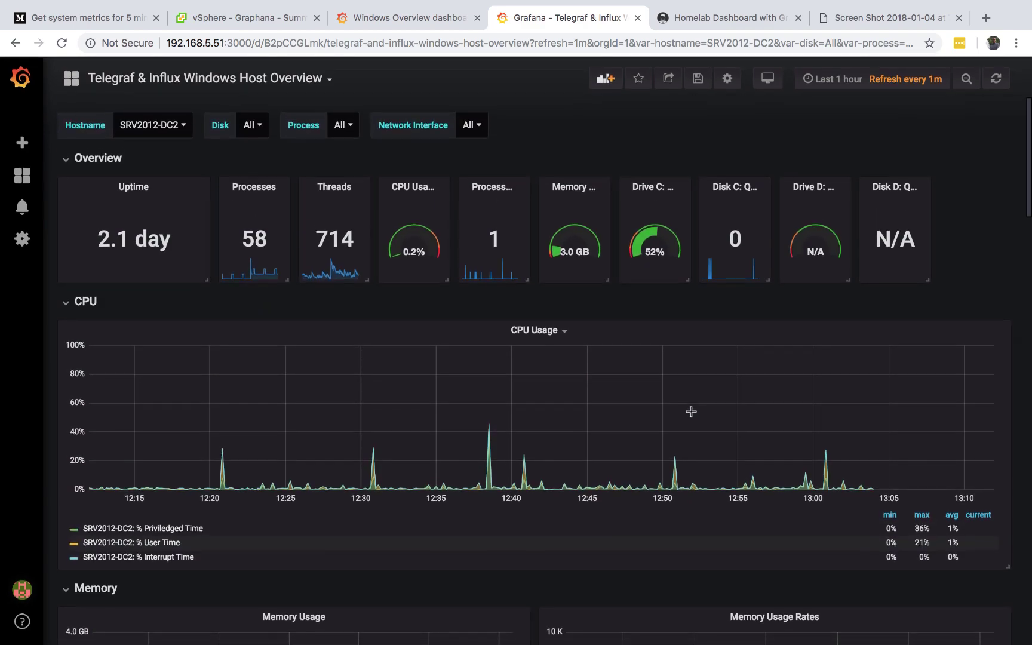
Open the Telegraf system overview dashboard for server elk.lahilabs.corp and scroll through its panels.
mouse_move(22, 174)
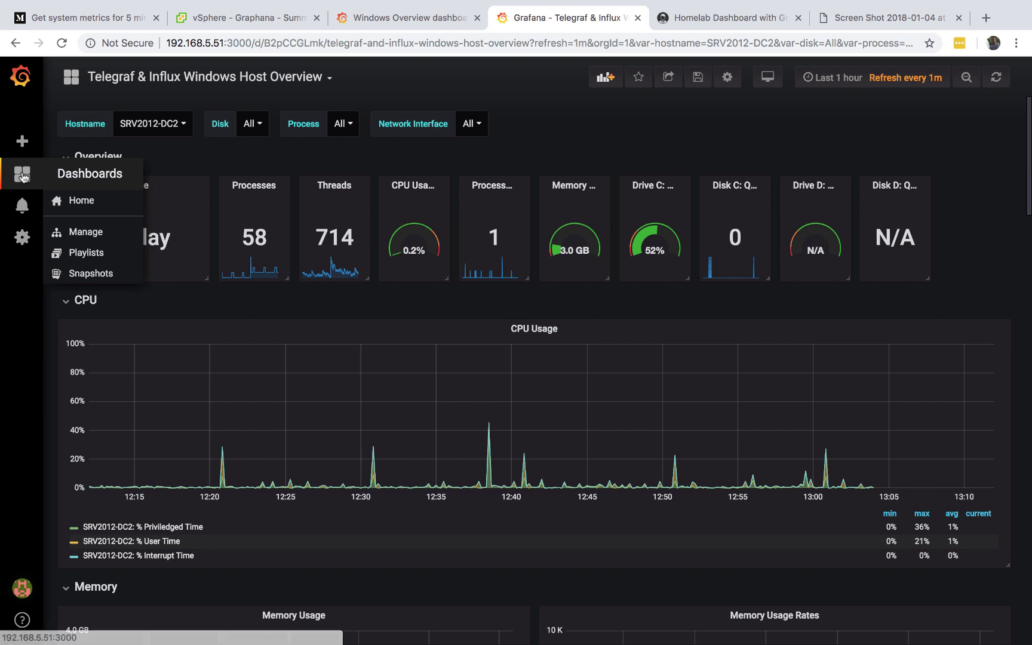
left_click(95, 235)
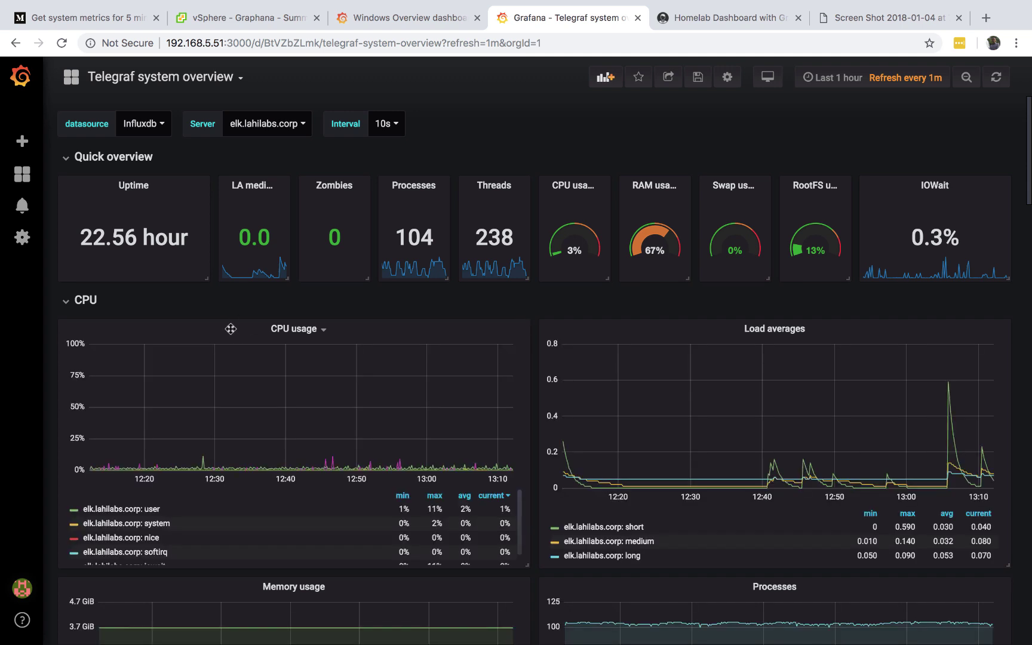
left_click(301, 124)
left_click(300, 127)
scroll(645, 247, "down", 5)
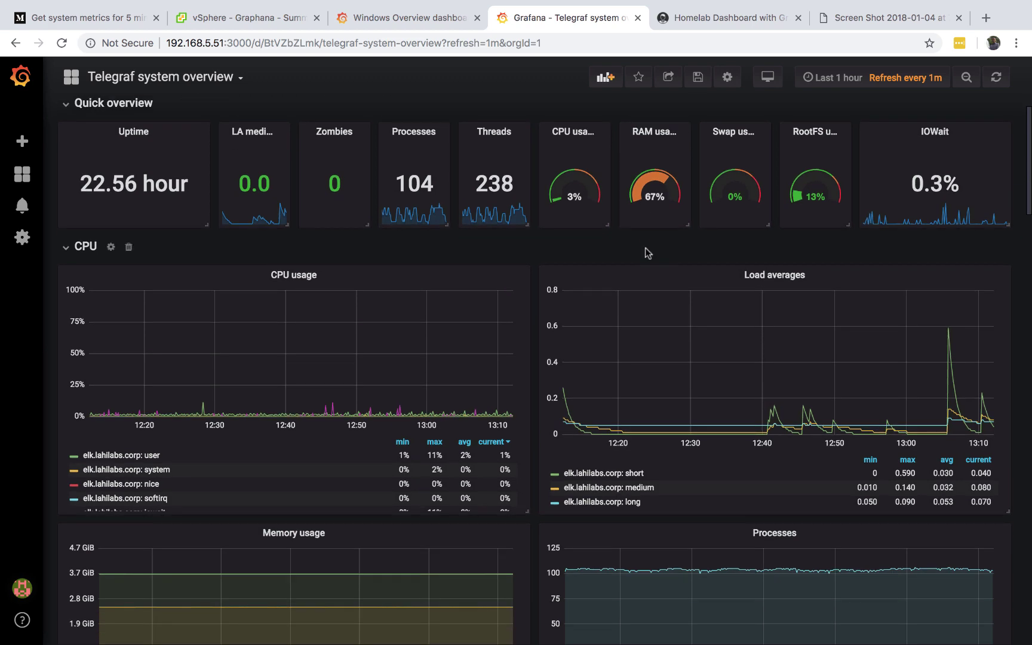
scroll(645, 247, "down", 4)
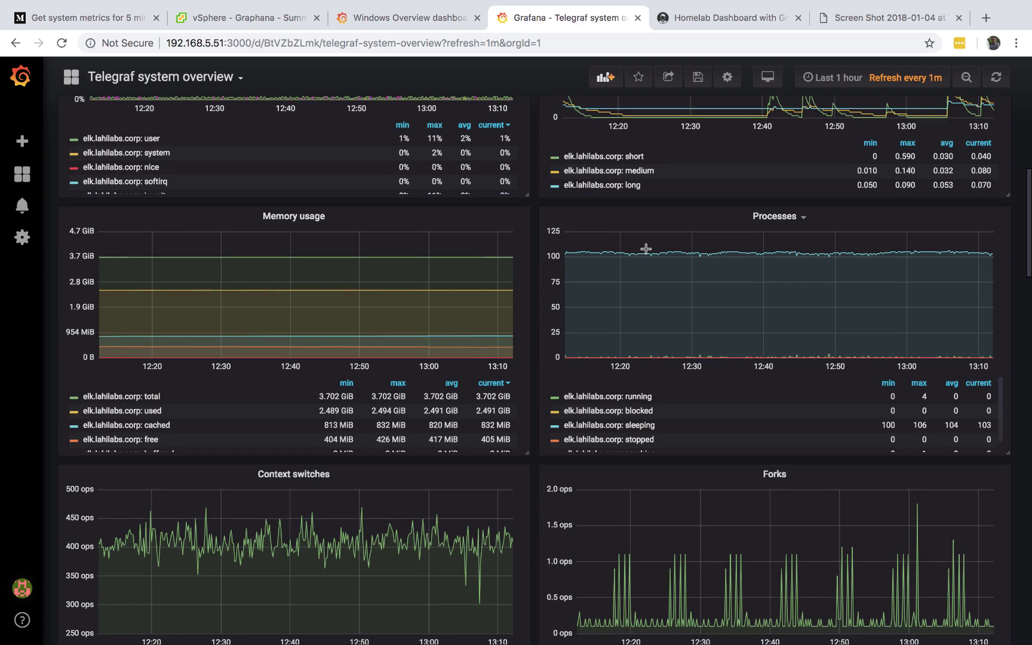
scroll(645, 248, "down", 3)
scroll(645, 248, "up", 10)
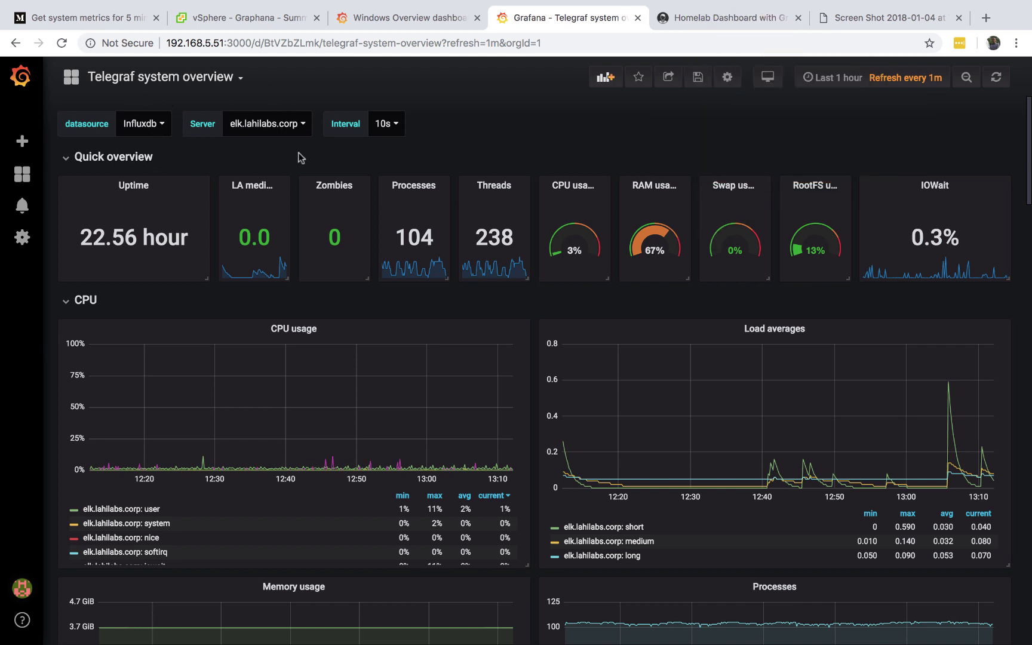
Switch to the Graphana VM summary in vSphere and close the Launch Remote Console notice.
left_click(258, 18)
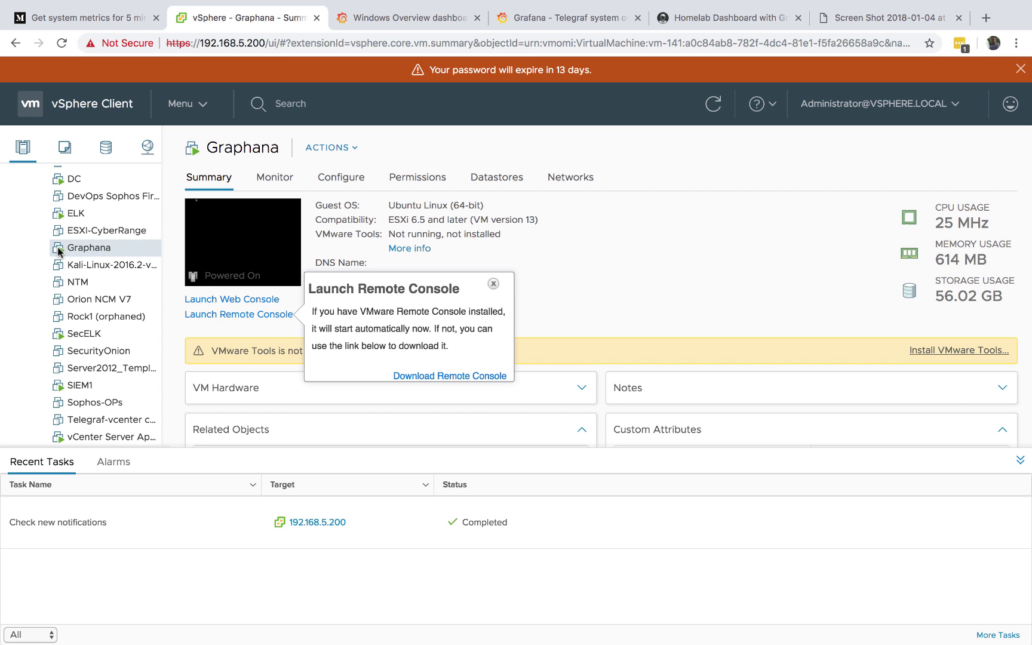
left_click(493, 285)
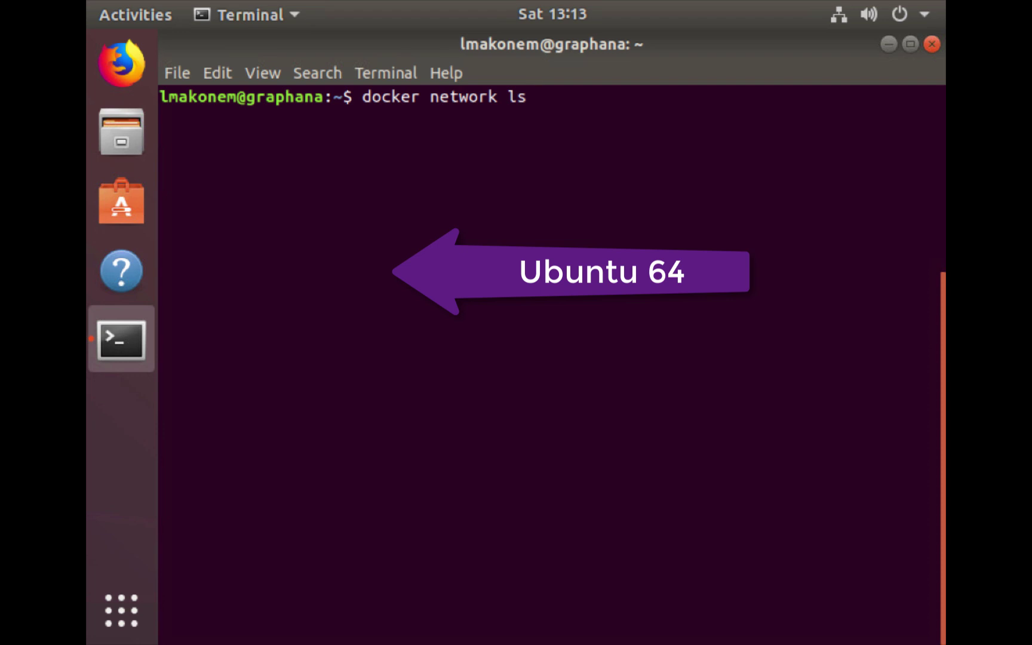
Run docker network ls, then docker volume ls to show grafana-volume and influxdb-volume.
key("Return")
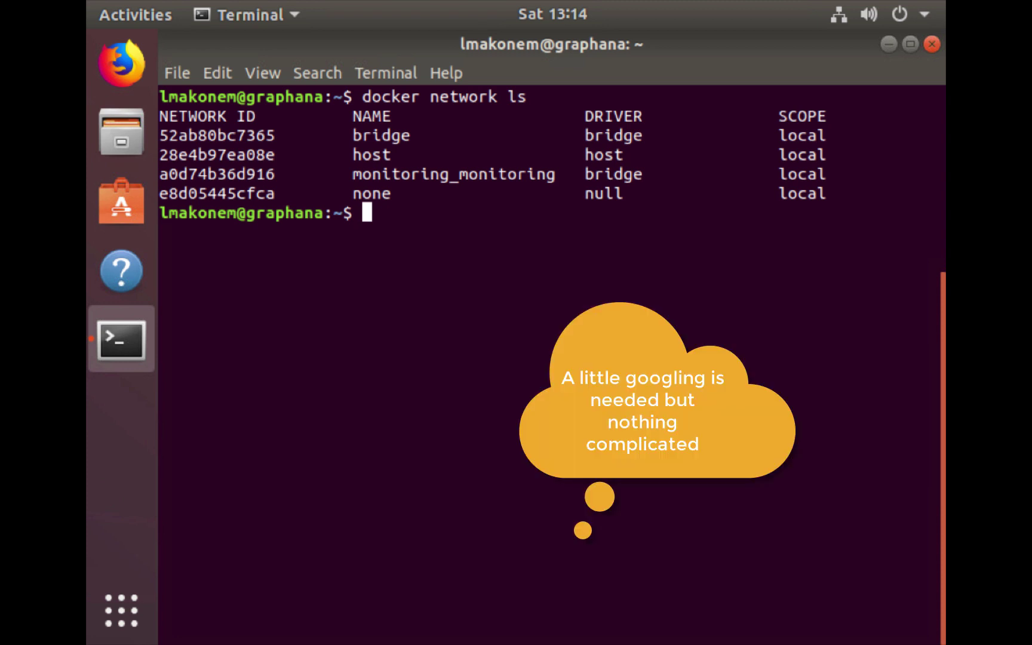
key("Up")
key("Up")
key("Up")
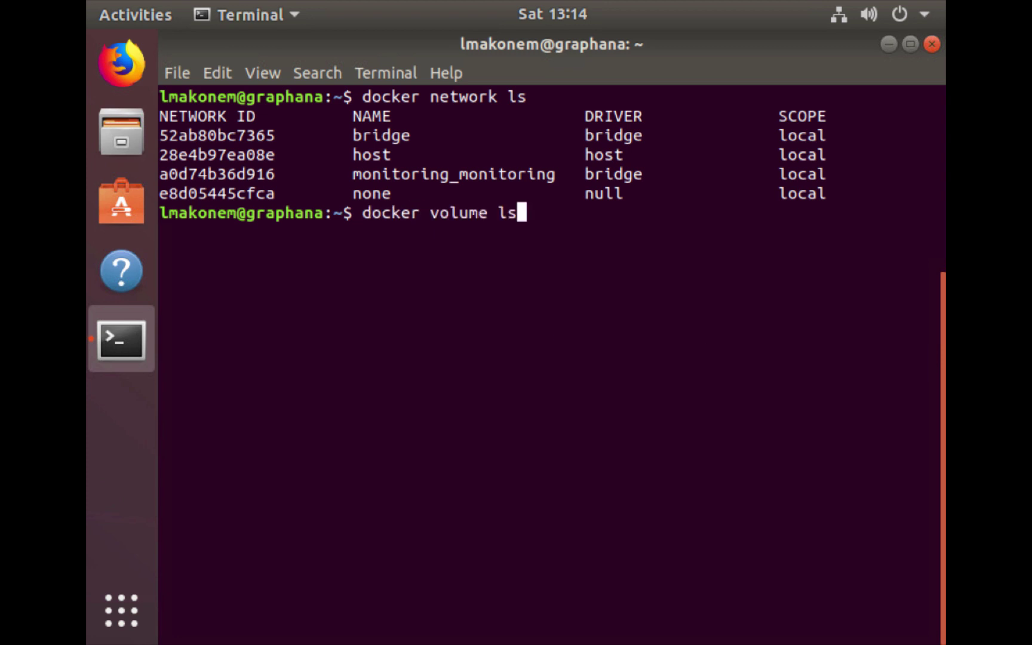
key("Return")
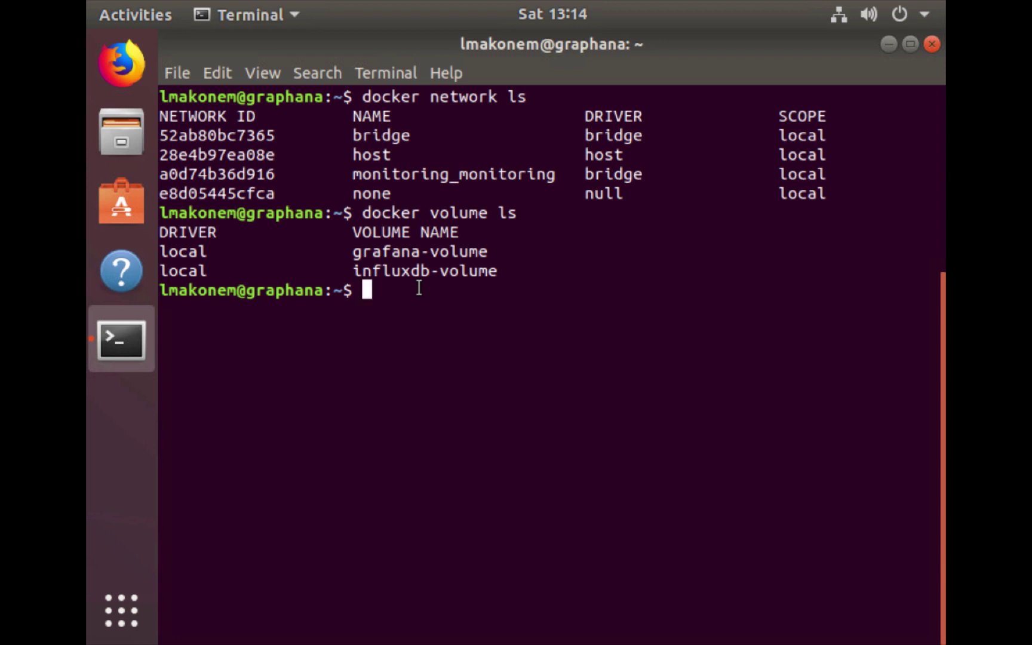
mouse_move(168, 0)
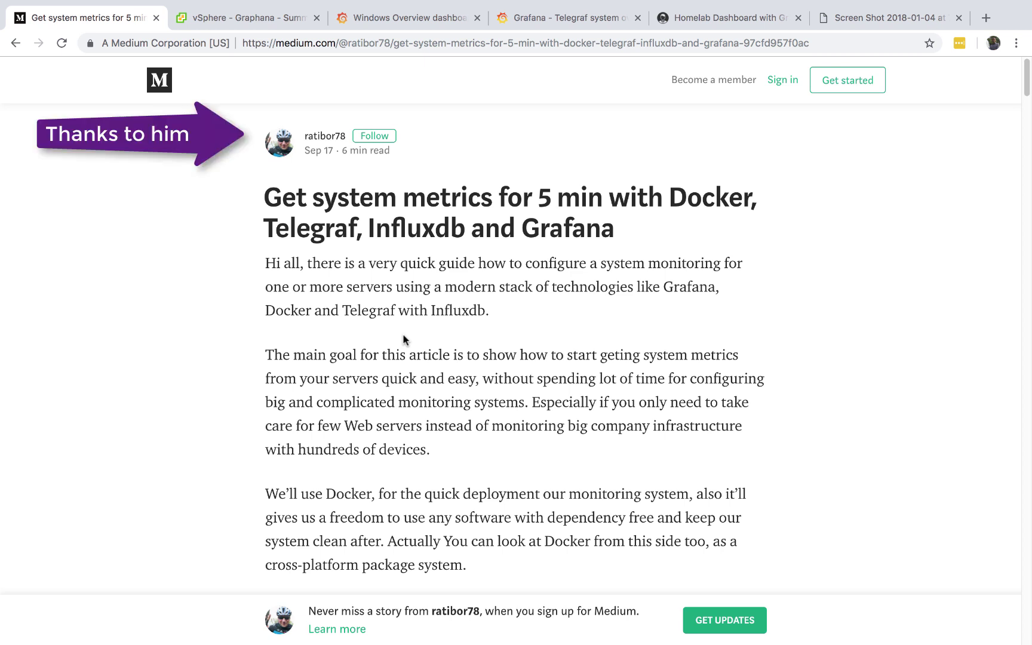
Scroll through the Medium Docker–Telegraf–InfluxDB–Grafana system metrics setup guide.
scroll(403, 339, "down", 5)
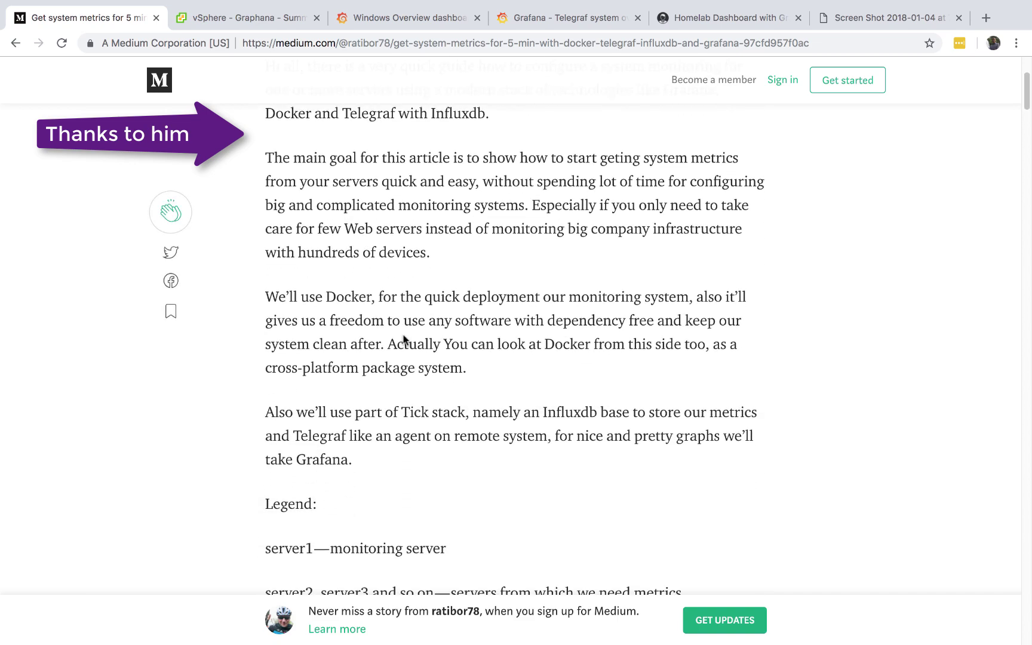
scroll(403, 334, "down", 7)
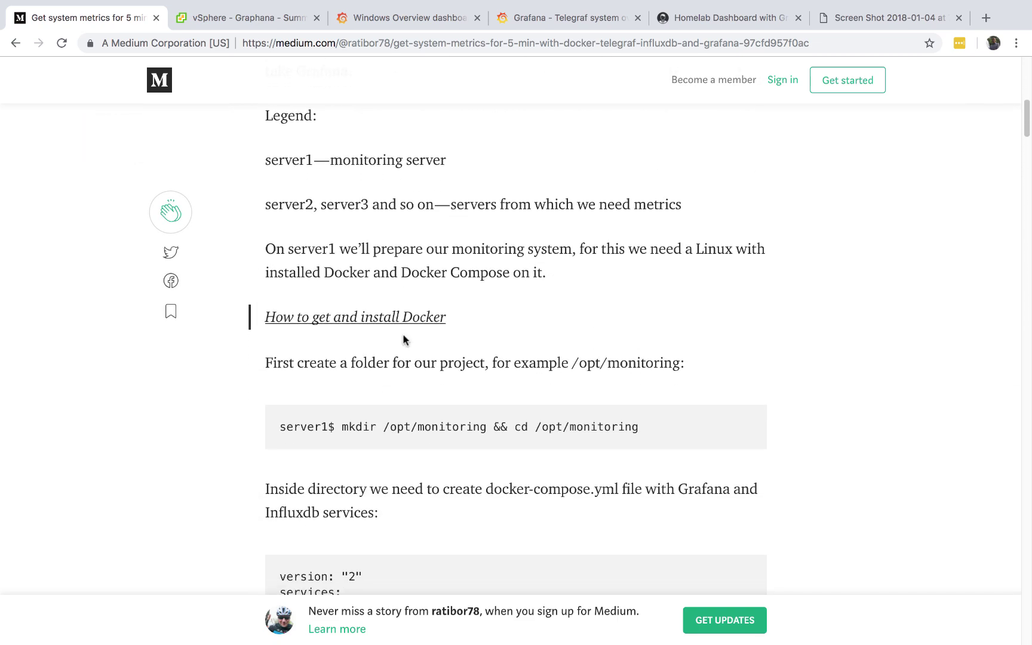
scroll(403, 338, "down", 2)
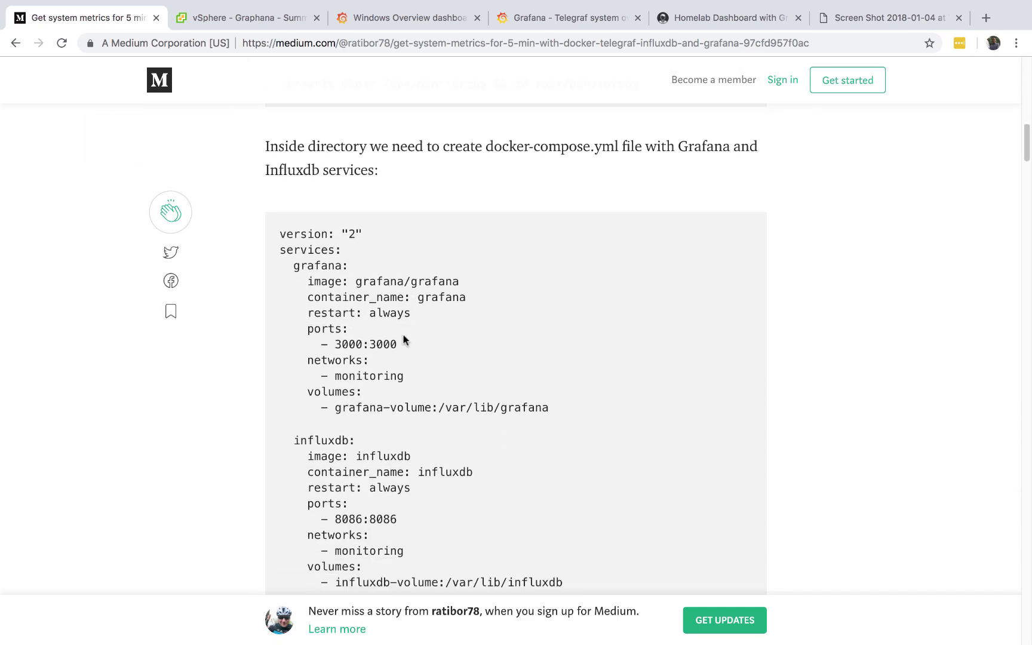
scroll(403, 335, "down", 7)
scroll(404, 334, "down", 5)
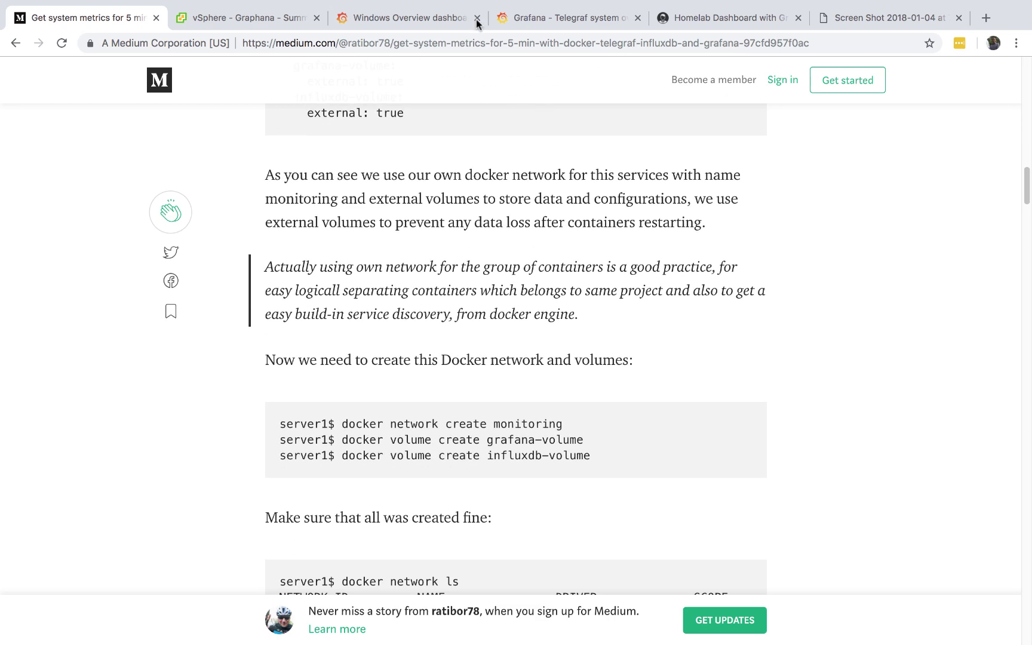
Check the Windows Overview and Telegraf dashboards, then return to read further down the guide.
left_click(400, 19)
left_click(535, 15)
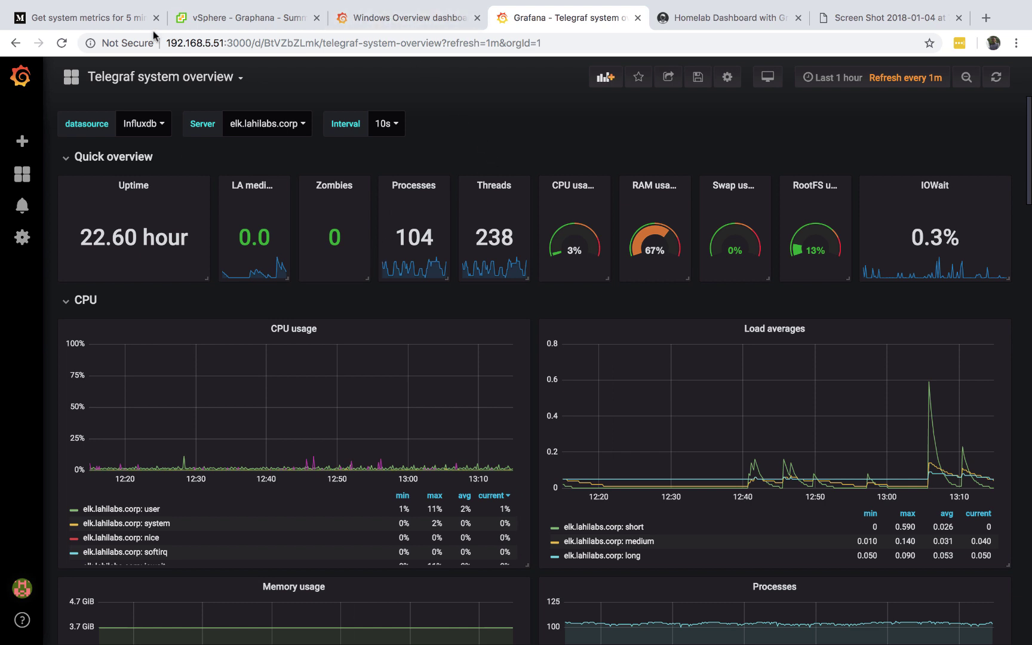
left_click(89, 18)
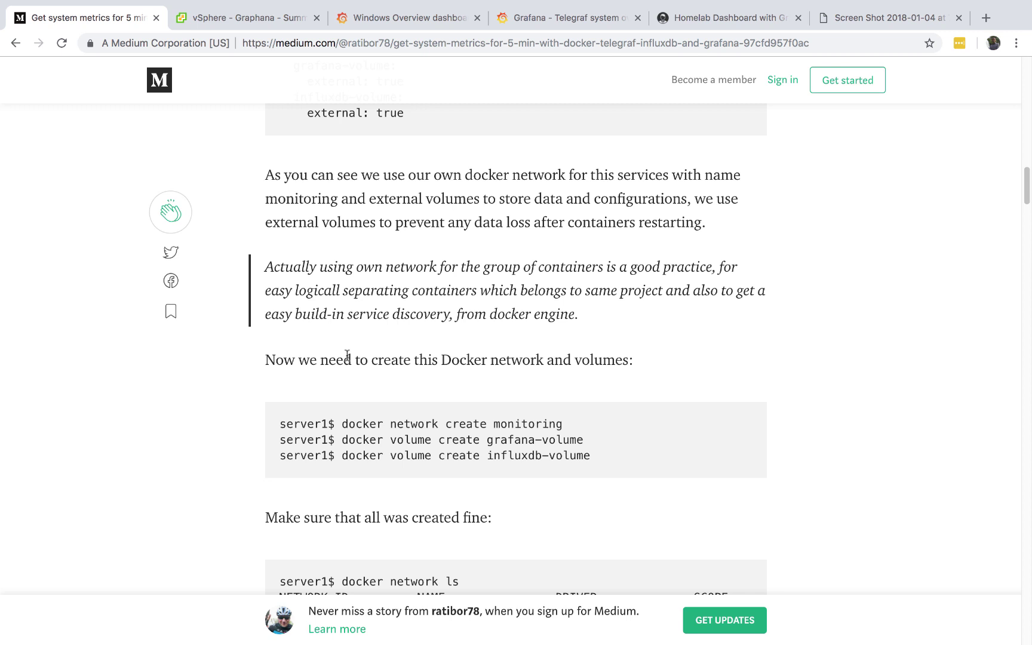
scroll(347, 355, "down", 5)
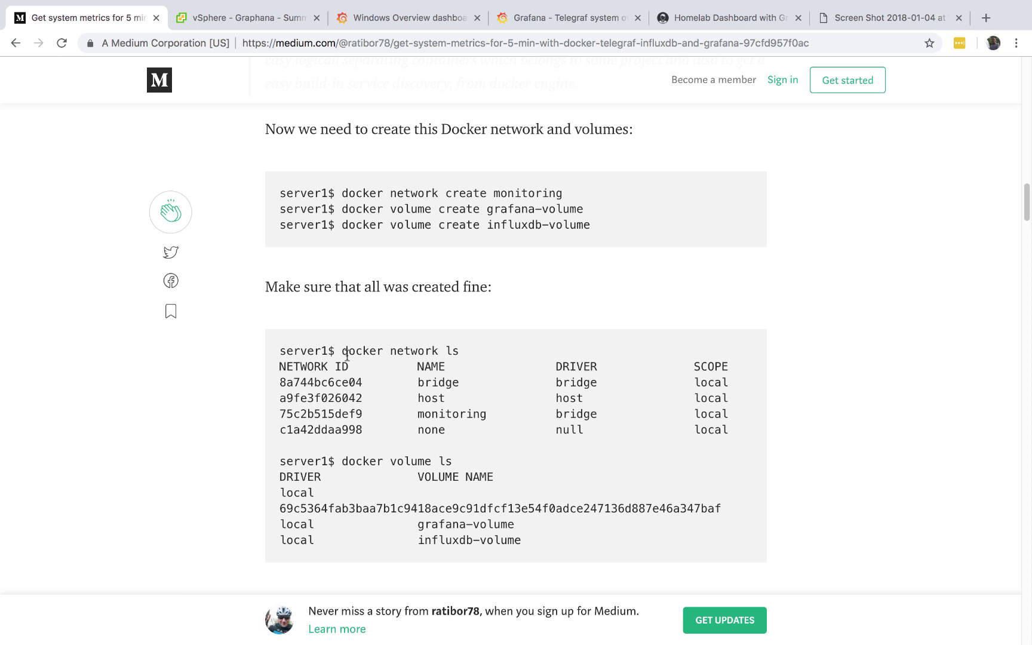
scroll(347, 355, "down", 20)
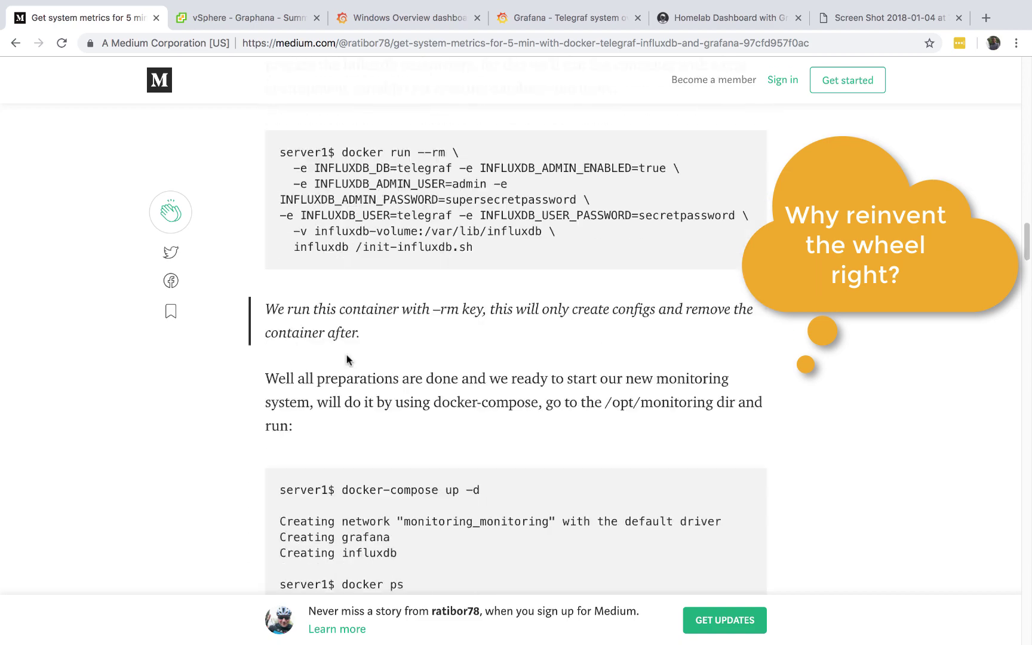
scroll(347, 355, "down", 20)
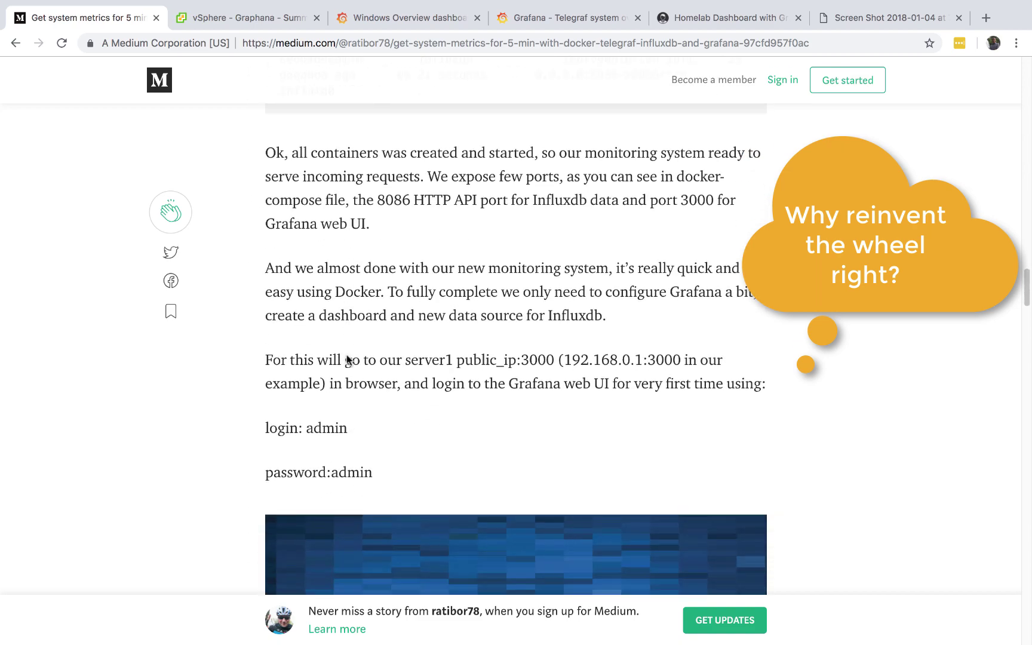
scroll(347, 356, "down", 5)
scroll(320, 428, "up", 15)
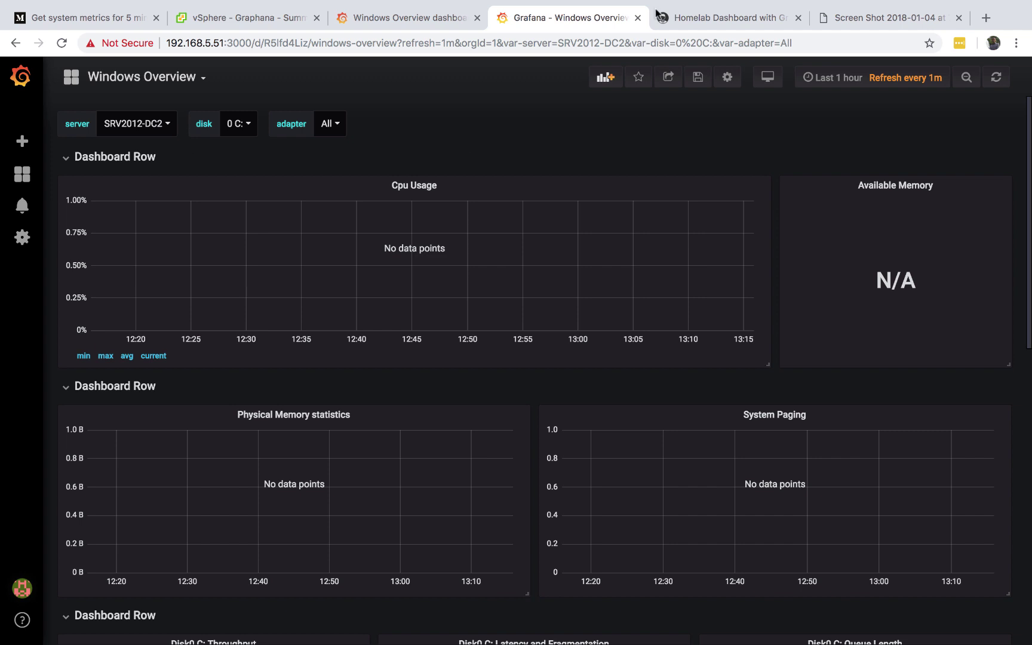
View the full-size homelab dashboard screenshot from the referenced blog post.
left_click(247, 19)
left_click(765, 14)
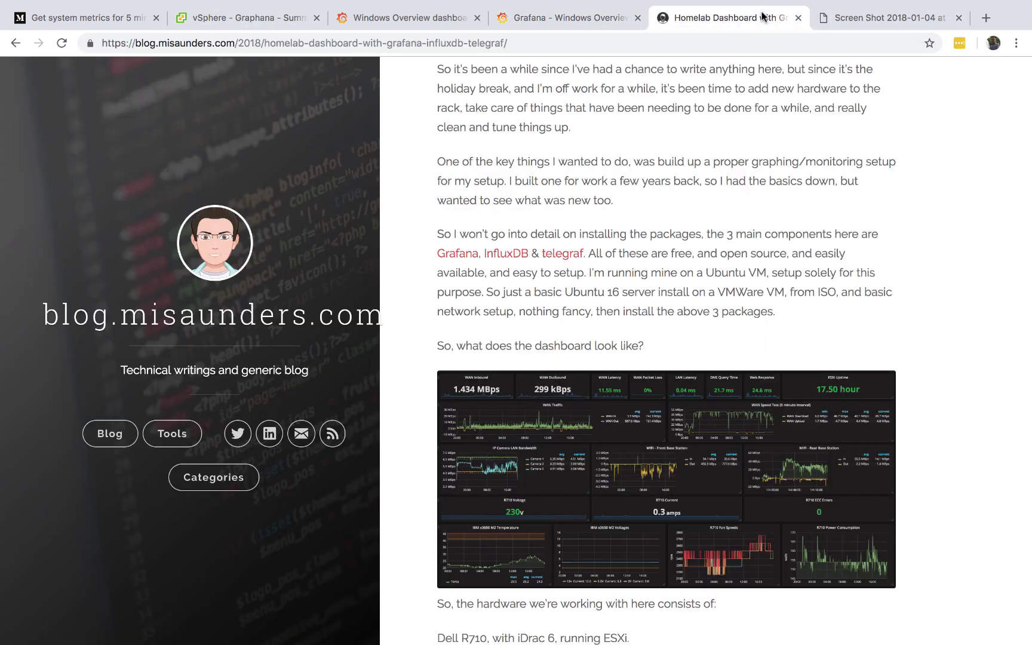
left_click(882, 15)
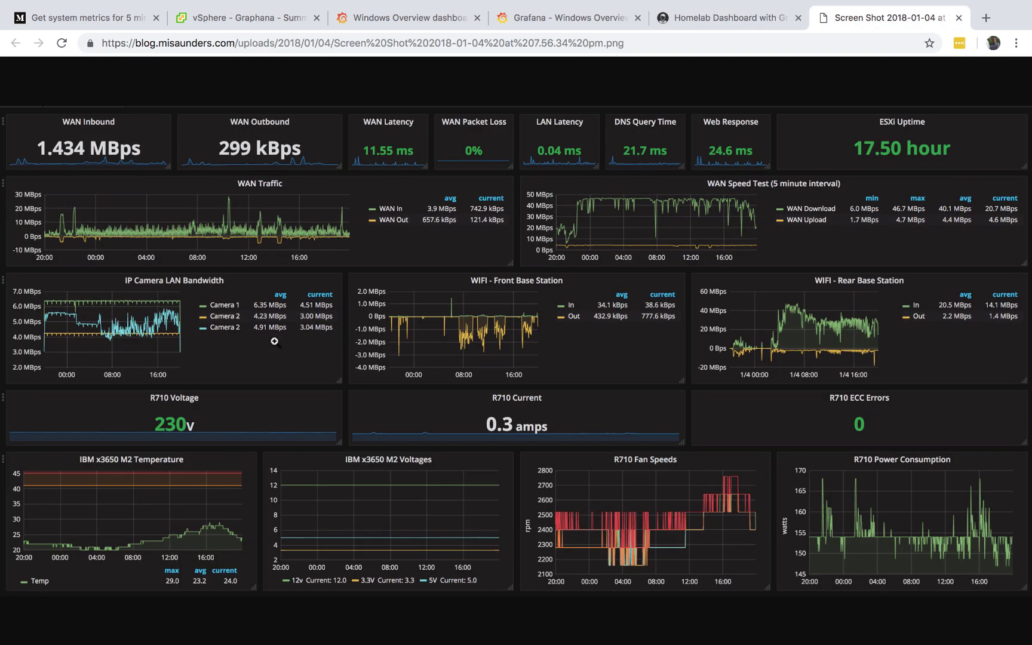